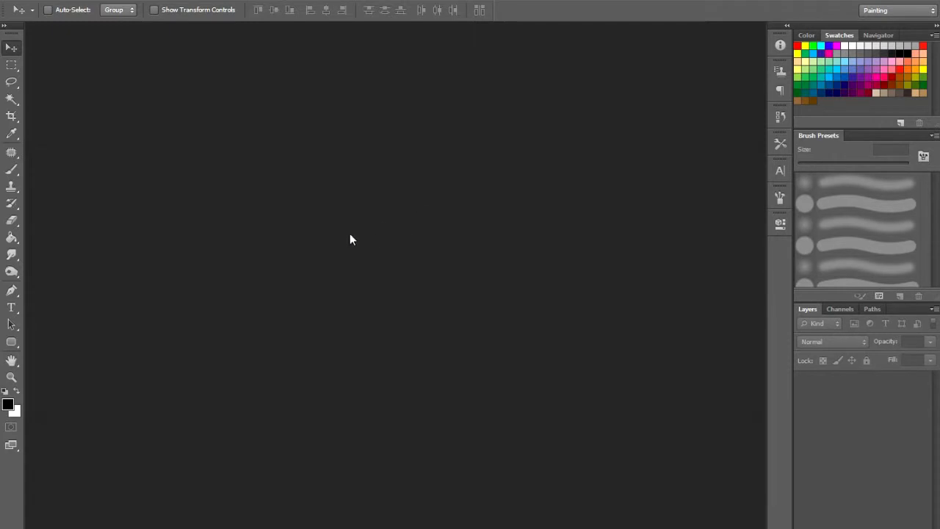
Create a new document measuring 800 × 800 pixels
double_click(333, 166)
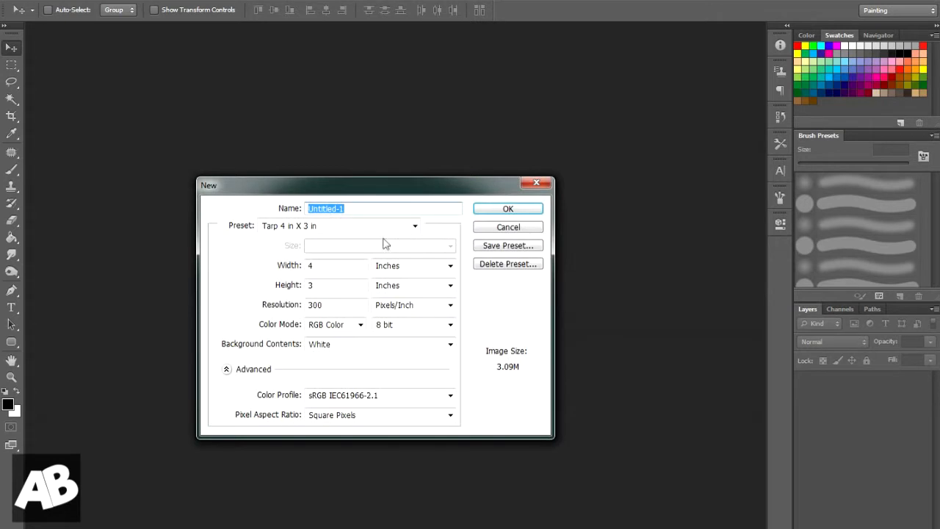
double_click(342, 266)
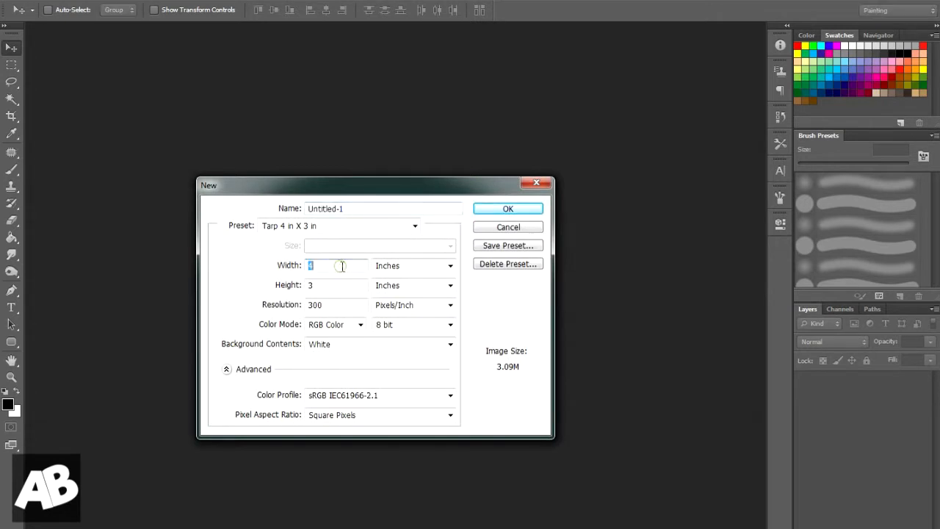
left_click(429, 267)
left_click(417, 279)
double_click(339, 266)
type("800")
key("Tab")
type("800")
key("Tab")
key("Tab")
key("Tab")
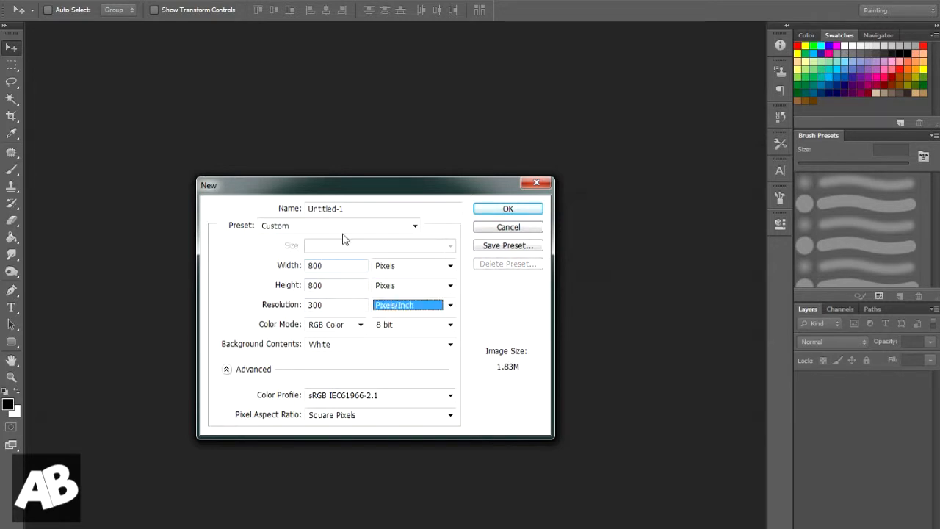
double_click(328, 304)
key("Return")
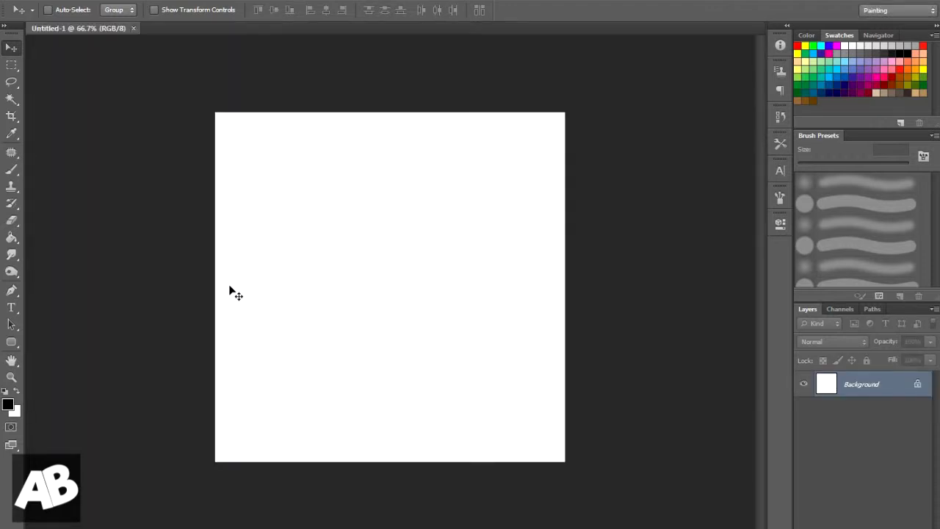
Add a new layer and draw a large circular selection filling most of the canvas
key("ctrl+shift+alt+n")
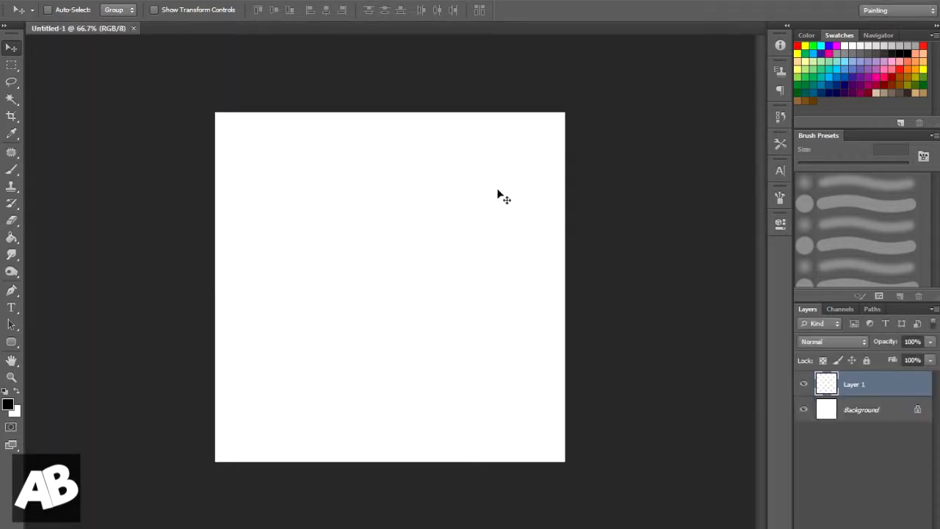
key("m")
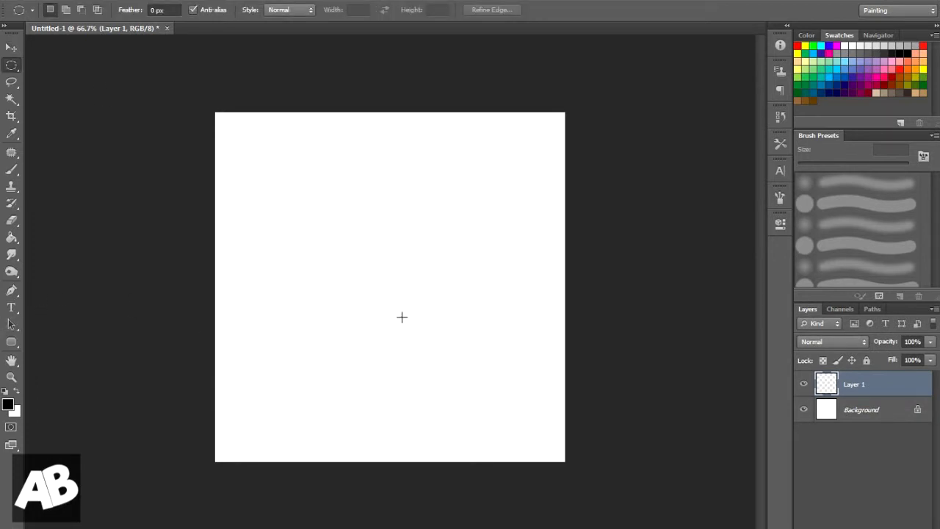
left_click_drag(293, 144, 229, 67)
Try a 25 px black stroke with the Center location on the circular selection, and undo it
right_click(325, 272)
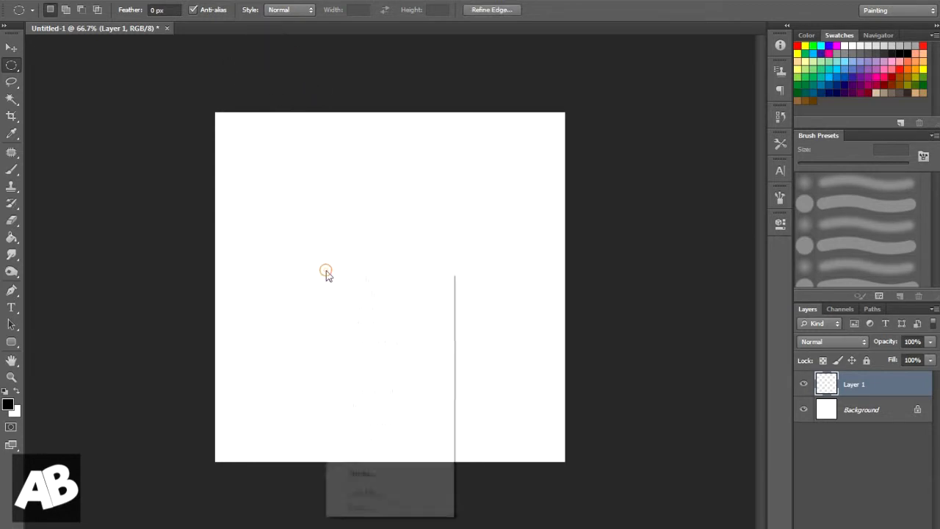
left_click(361, 474)
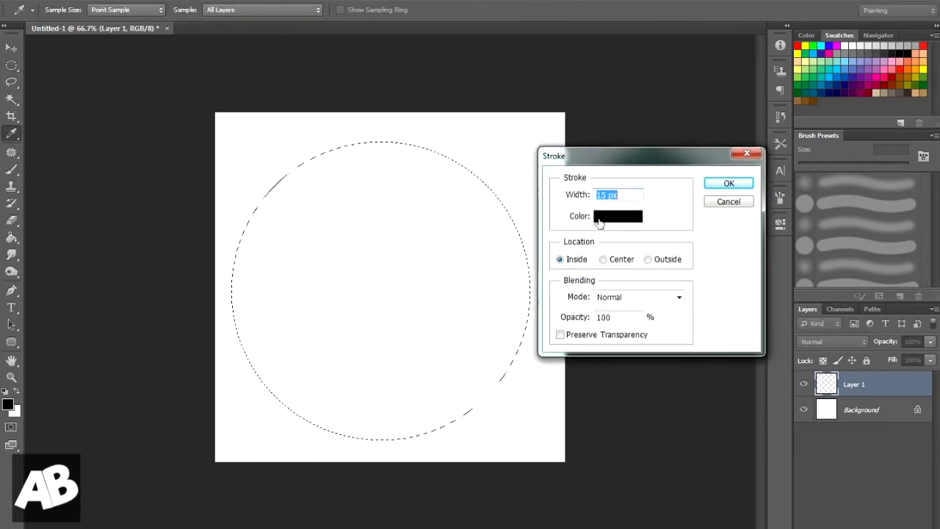
left_click(604, 259)
double_click(635, 195)
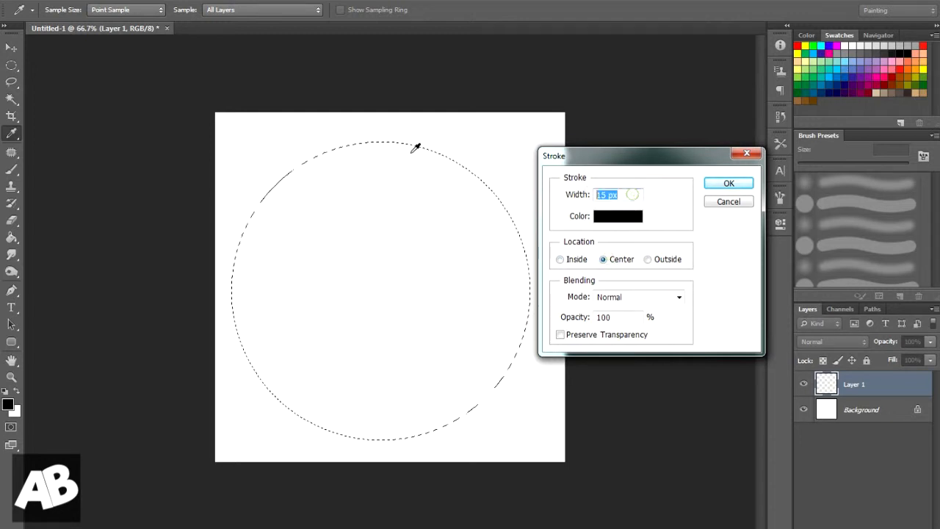
type("25")
key("Return")
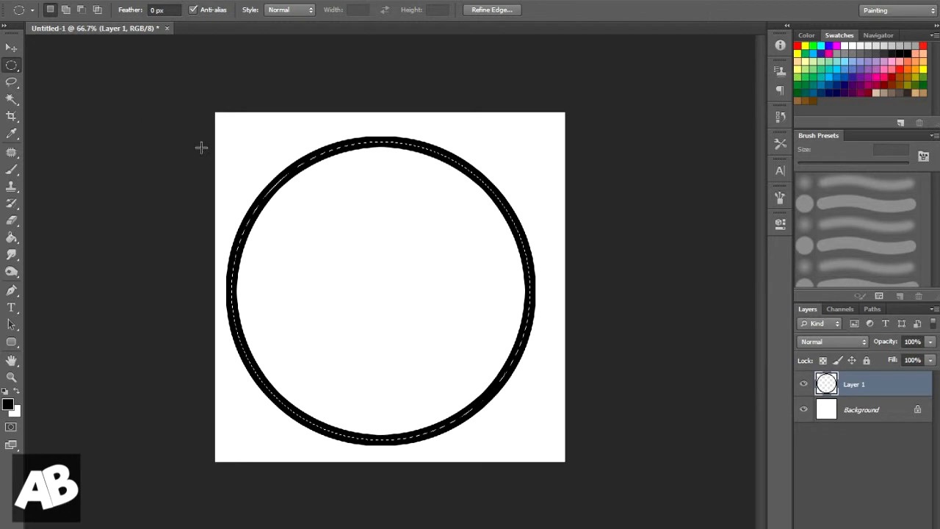
key("ctrl+z")
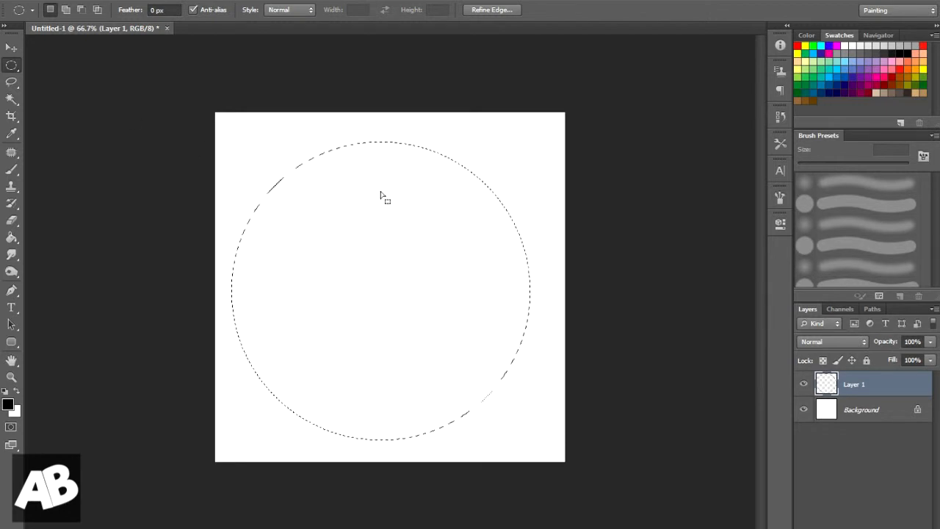
Stroke the circular selection with a 20 px black line at the Center location
right_click(380, 192)
left_click(417, 395)
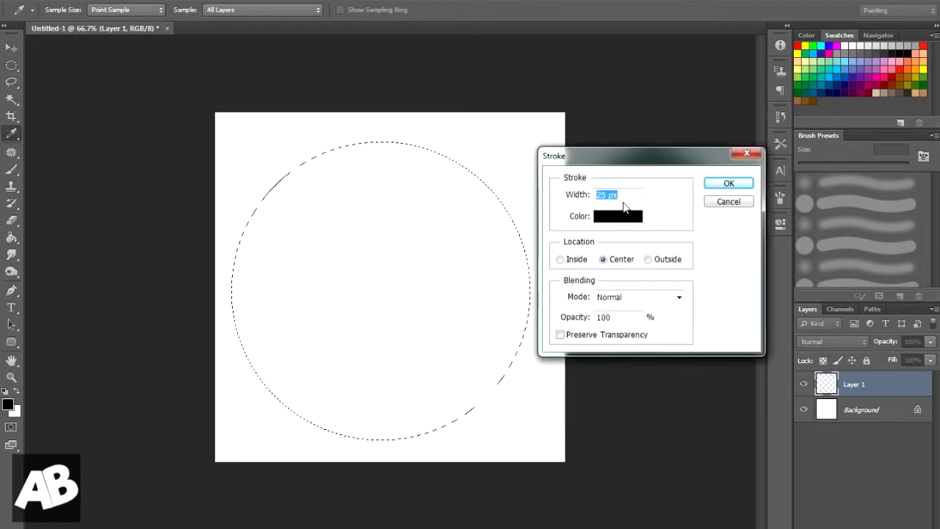
type("20")
key("Return")
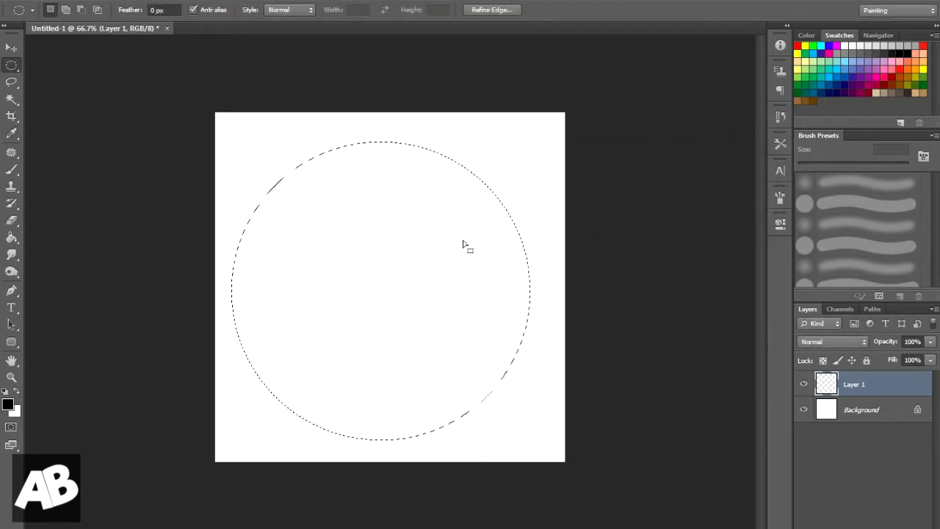
Center the ring vertically and horizontally on the whole canvas using the align commands
key("v")
key("ctrl+d")
key("ctrl+a")
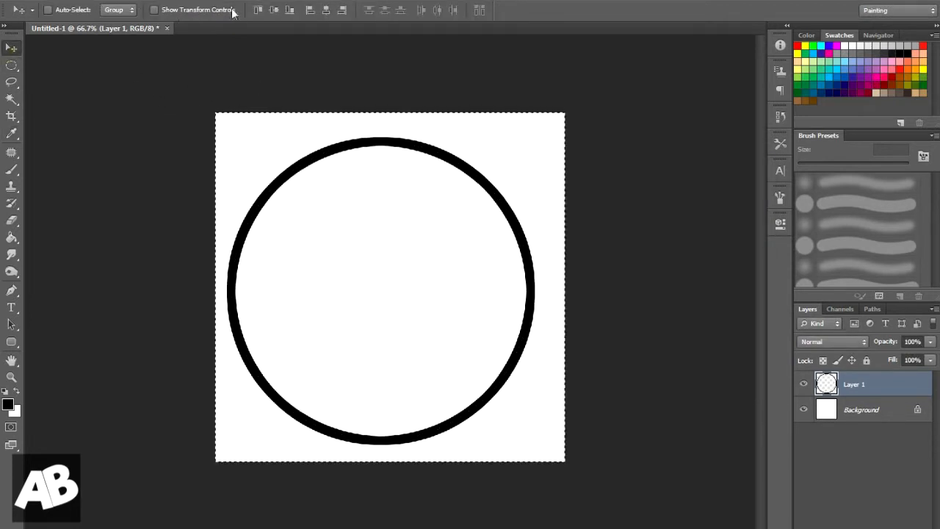
left_click(273, 10)
left_click(326, 10)
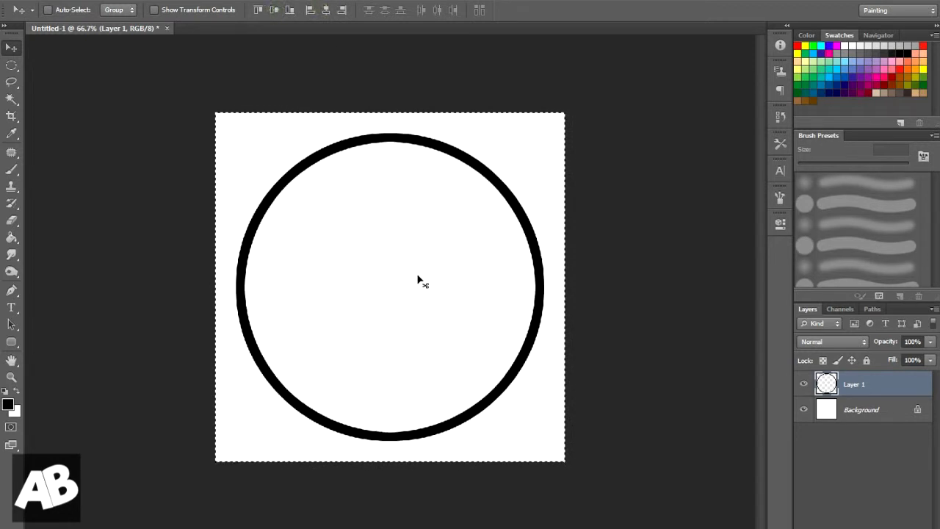
Add a black text layer with the letter "A" inside the ring
key("t")
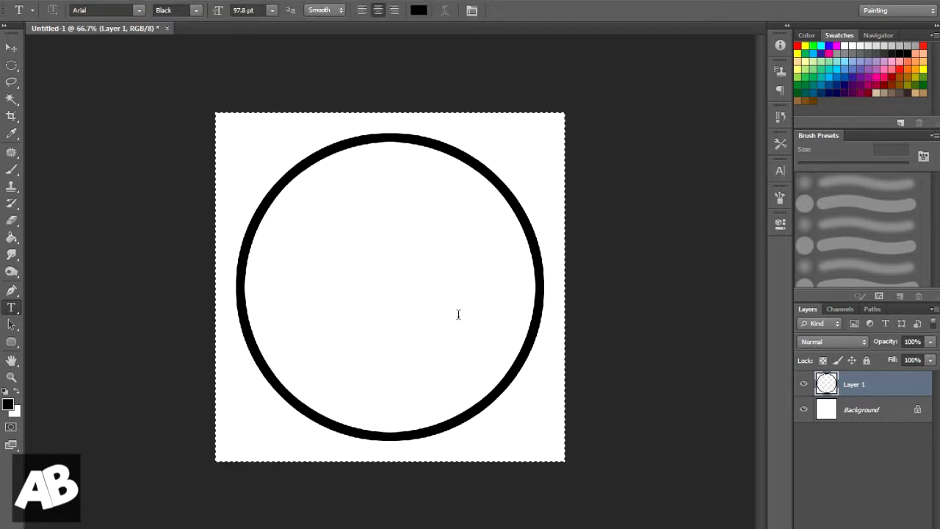
left_click(378, 309)
type("B")
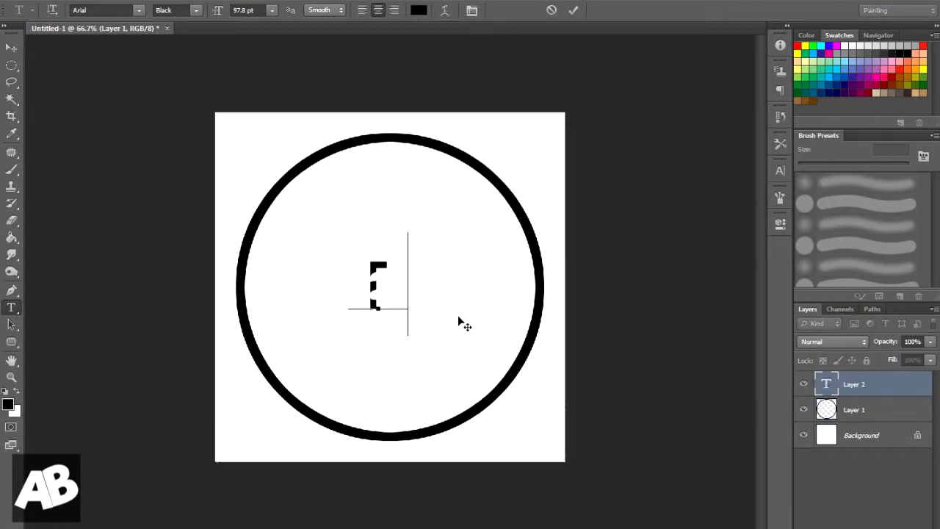
key("BackSpace")
type("A")
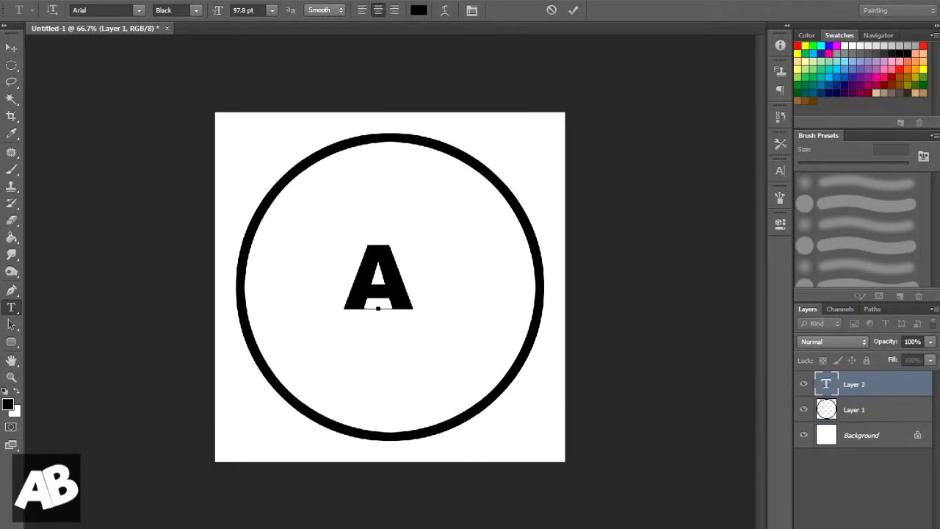
Enlarge the letter A to about 242 pt and move it to the left half of the ring
key("ctrl+t")
left_click_drag(420, 233, 492, 177)
key("Return")
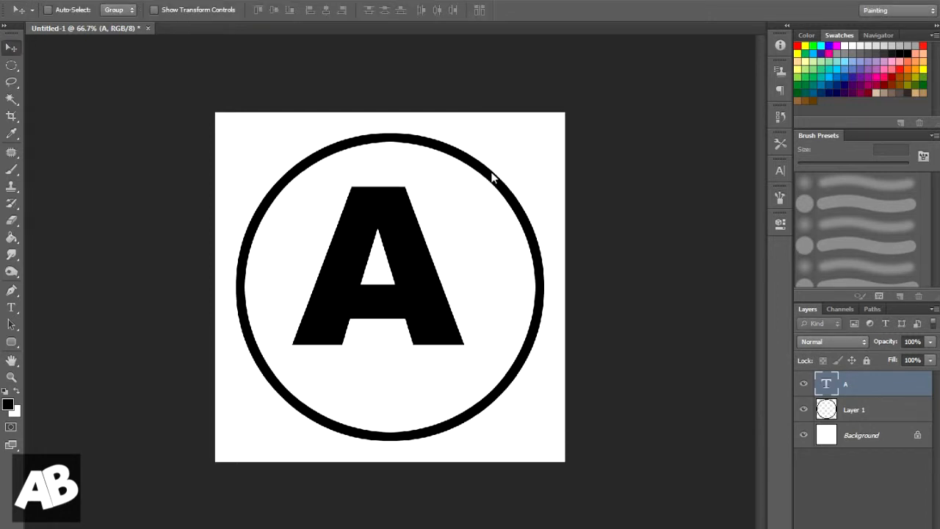
left_click_drag(416, 274, 396, 293)
Duplicate the A text layer and hide the copy
key("ctrl+j")
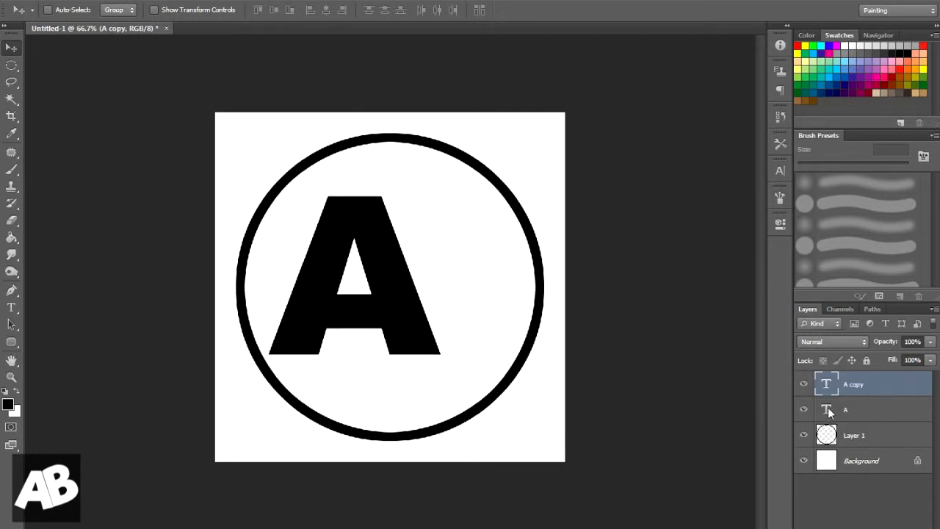
left_click(804, 384)
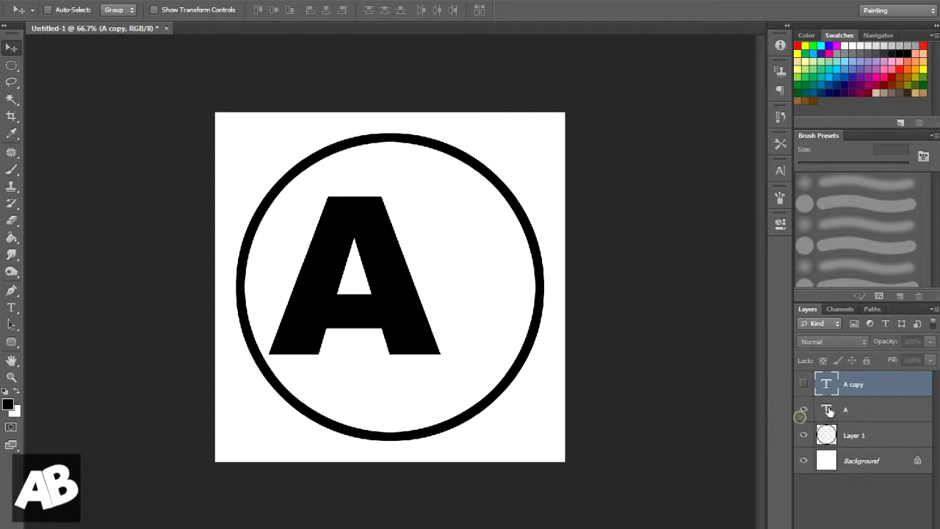
Rasterize the original A text layer and move the letter left until it overlaps the ring
left_click(847, 409)
right_click(847, 409)
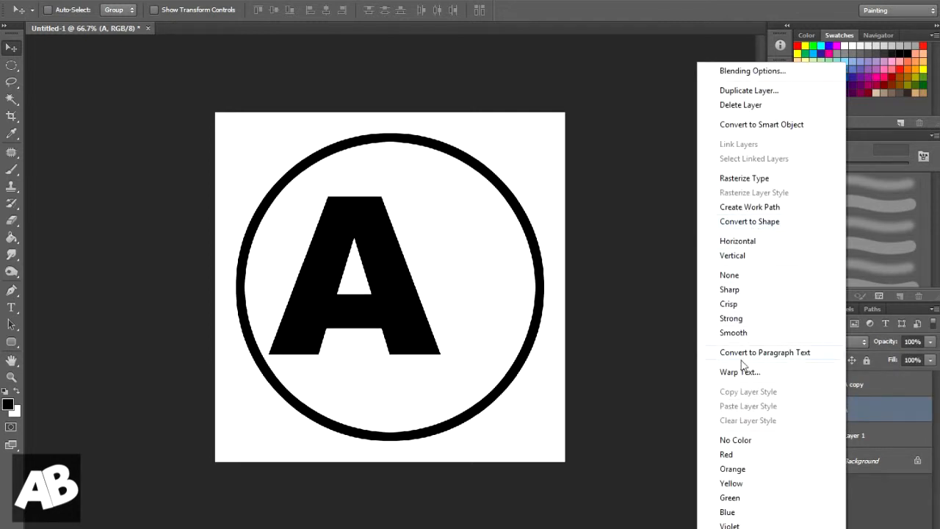
left_click(745, 178)
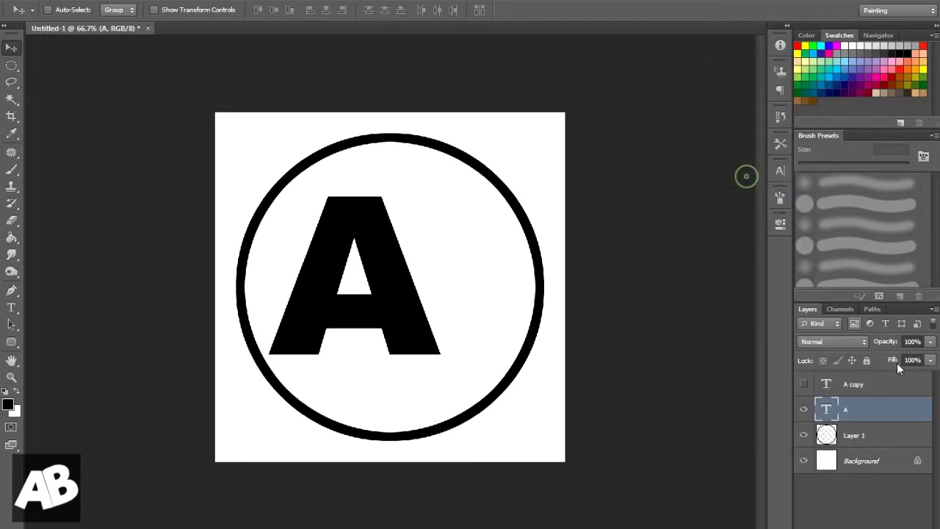
left_click_drag(416, 311, 384, 314)
Show the copied text layer, change its letter to "B" and place it overlapping the right side of the A
left_click(804, 384)
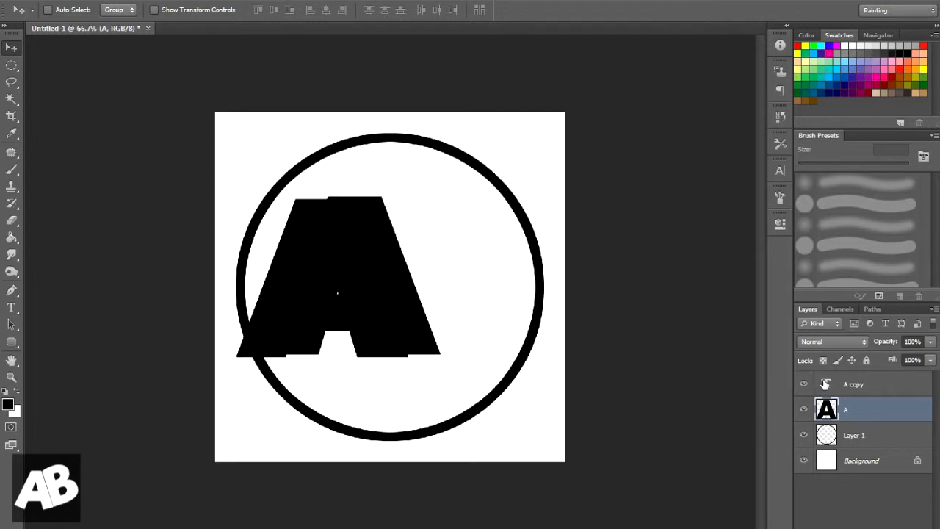
double_click(826, 383)
type("R")
key("BackSpace")
type("B")
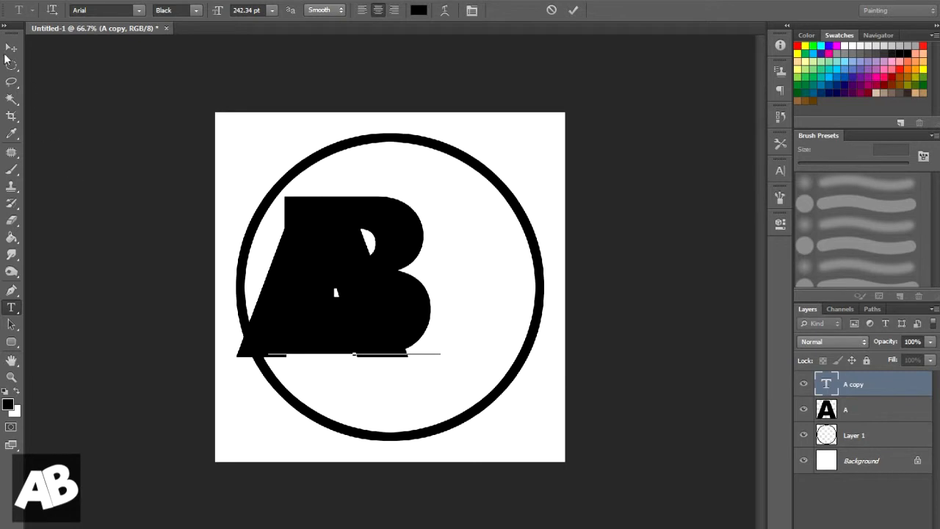
left_click(11, 48)
left_click_drag(397, 317, 404, 286)
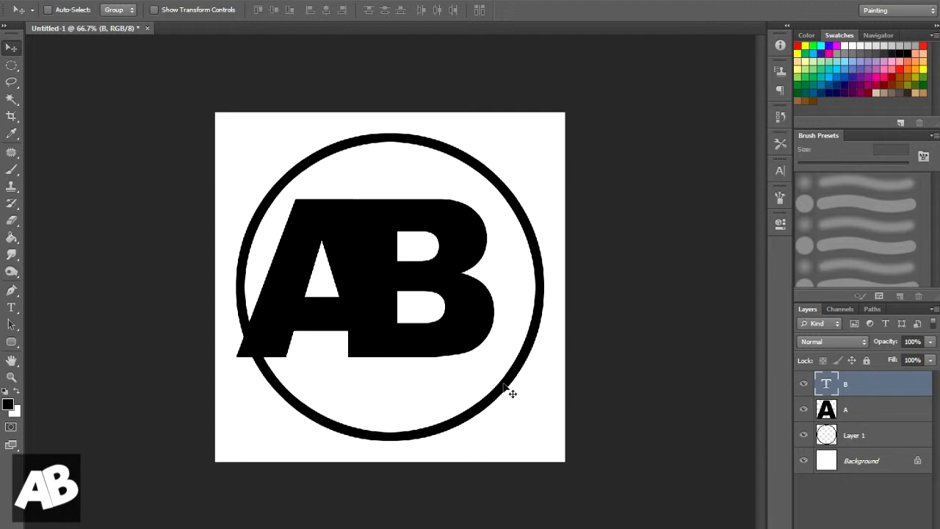
key("ctrl+t")
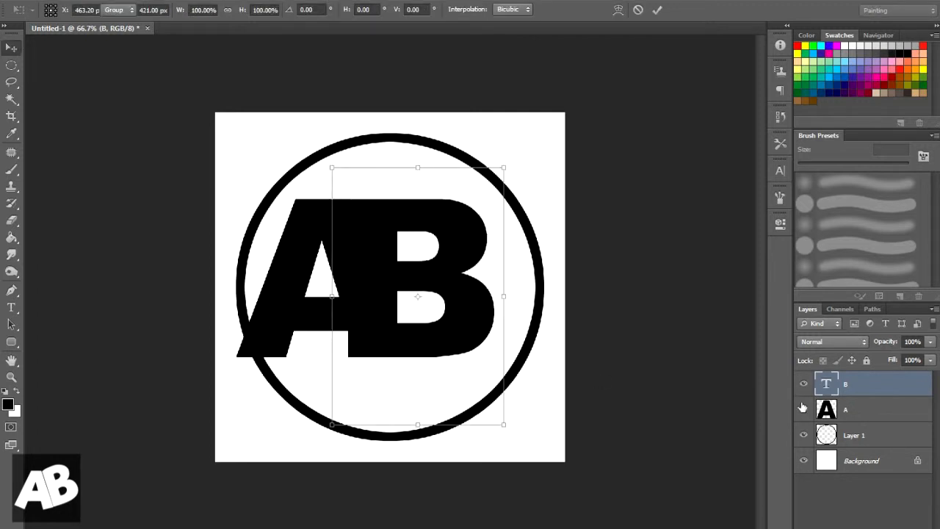
key("Return")
left_click(826, 413, "ctrl")
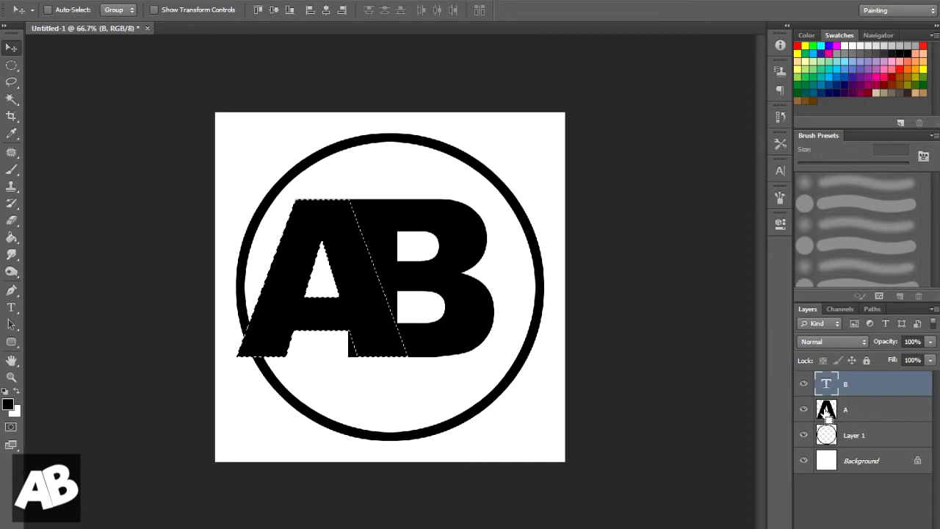
key("ctrl+d")
left_click(827, 413, "ctrl")
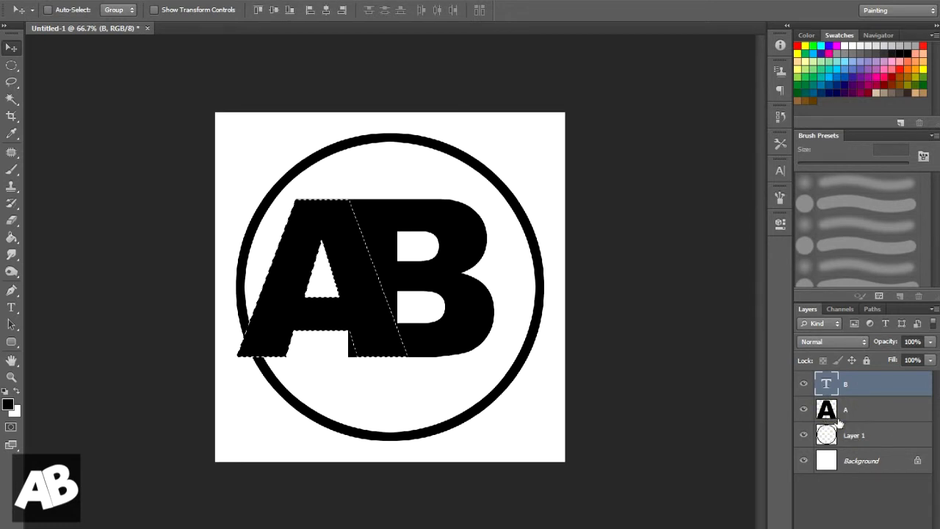
key("ctrl+d")
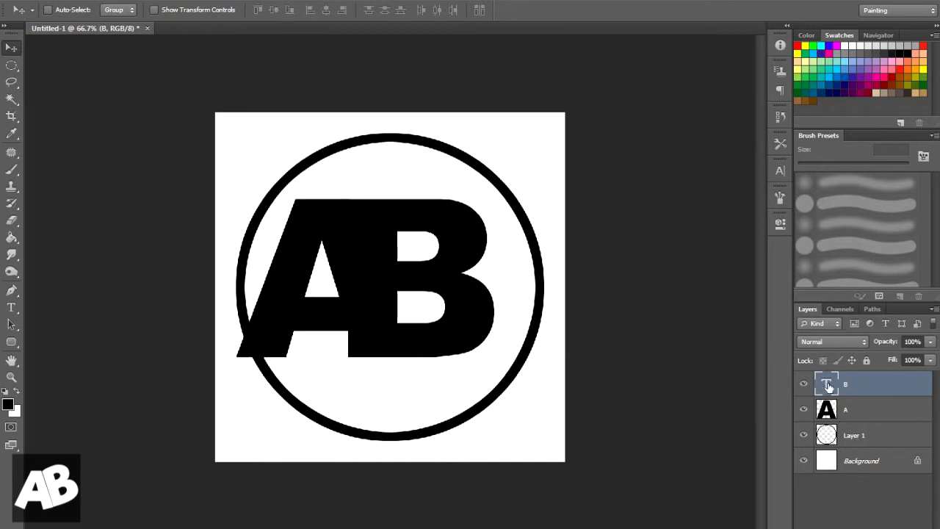
Change the text color of the letter B to dark blue
double_click(826, 384)
left_click(419, 9)
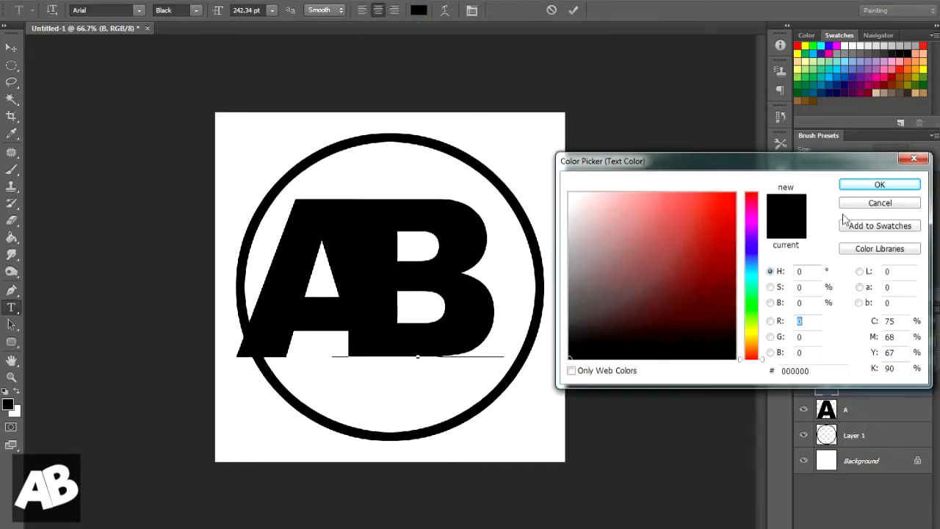
left_click_drag(756, 330, 750, 258)
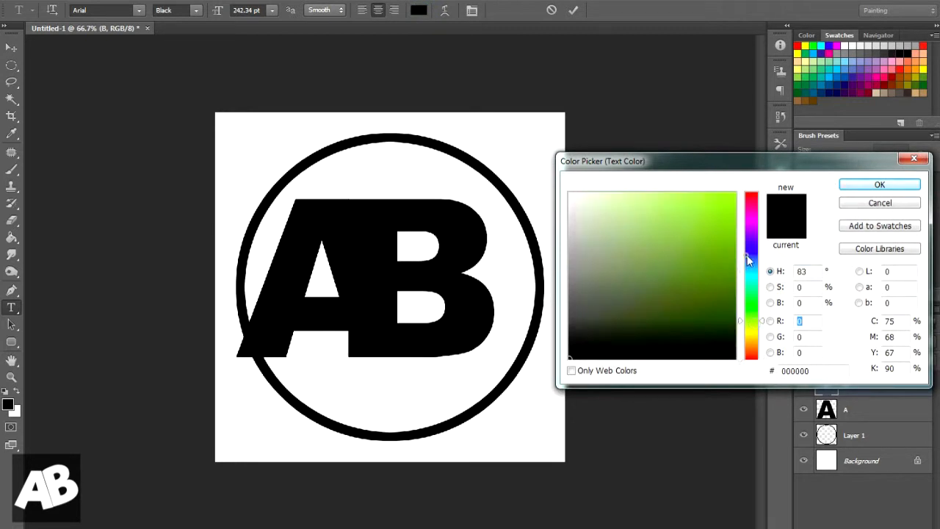
left_click(725, 277)
left_click(868, 184)
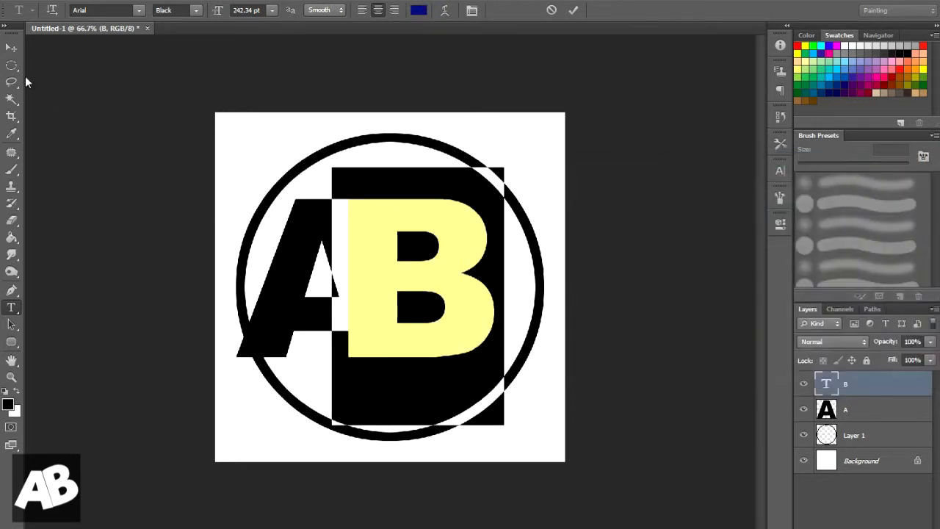
left_click(12, 65)
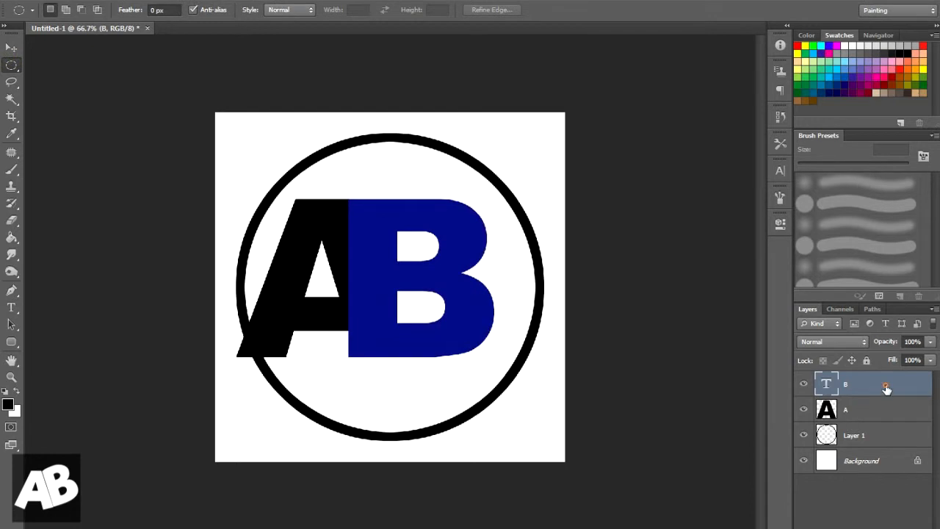
Rasterize the B text layer and make the A layer active
right_click(886, 389)
left_click(783, 179)
left_click(872, 412)
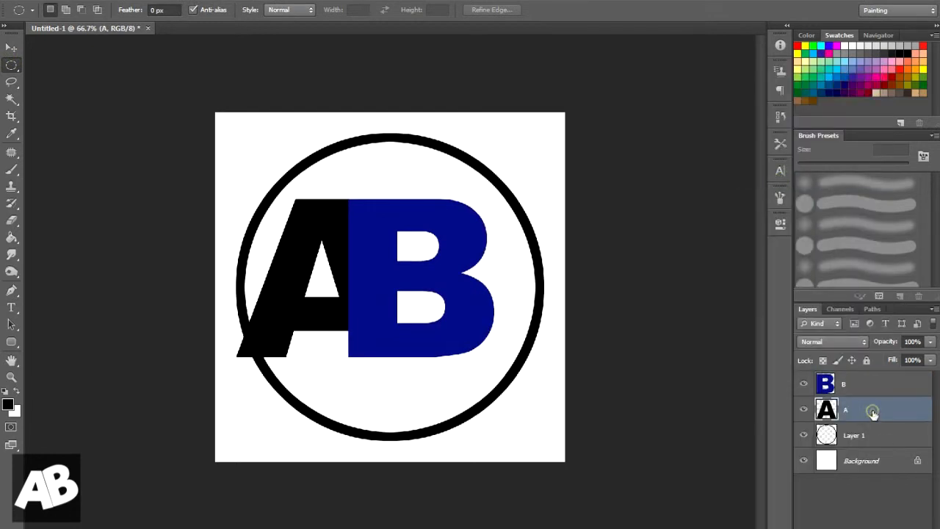
Bring the A layer above the B, hide the ring and background layers, and stamp the visible letters onto a new layer
key("ctrl+bracketright")
scroll(397, 407, "up", 2)
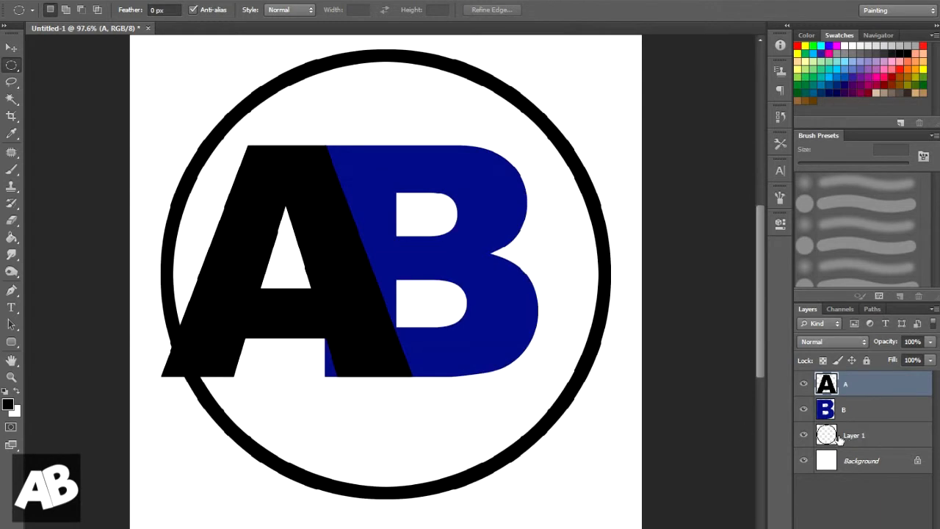
left_click(803, 437)
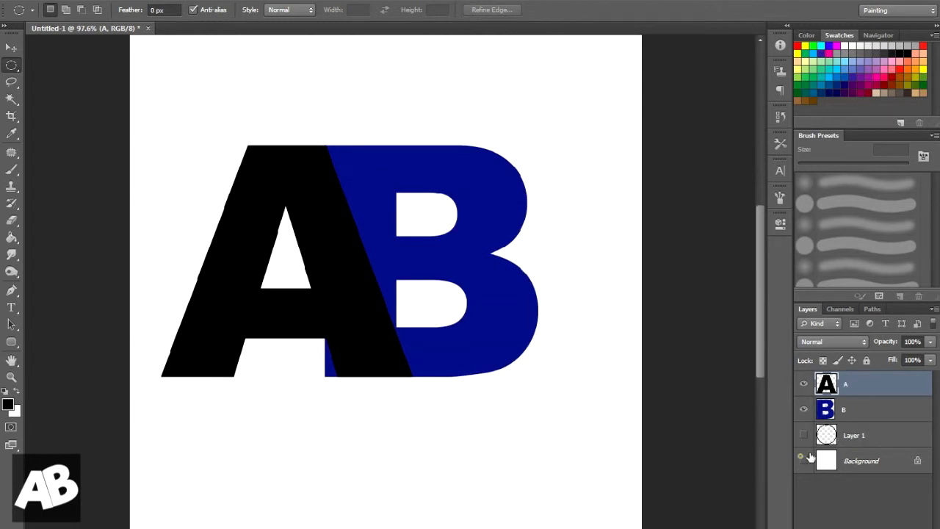
left_click(803, 460)
key("ctrl+alt+shift+e")
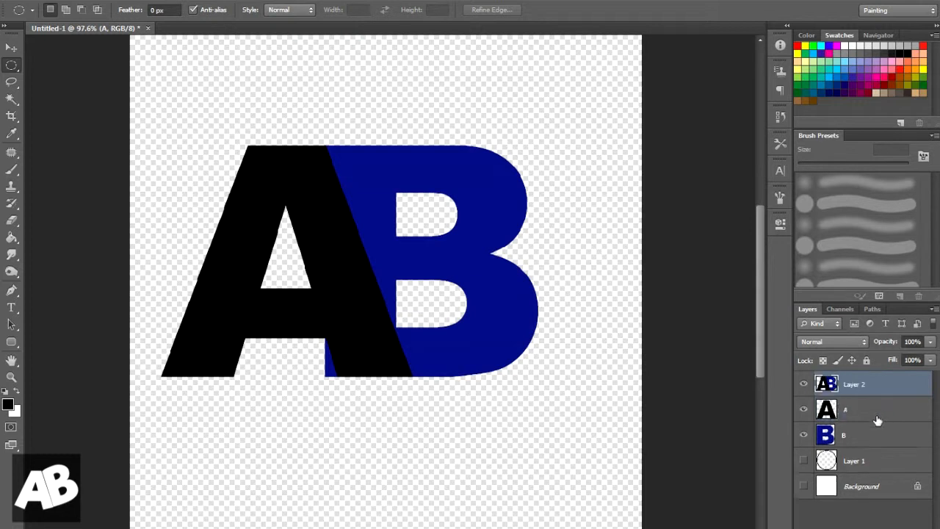
Hide the separate A and B layers and select the large blue area of the B on the merged layer with the Magic Wand
left_click(803, 410)
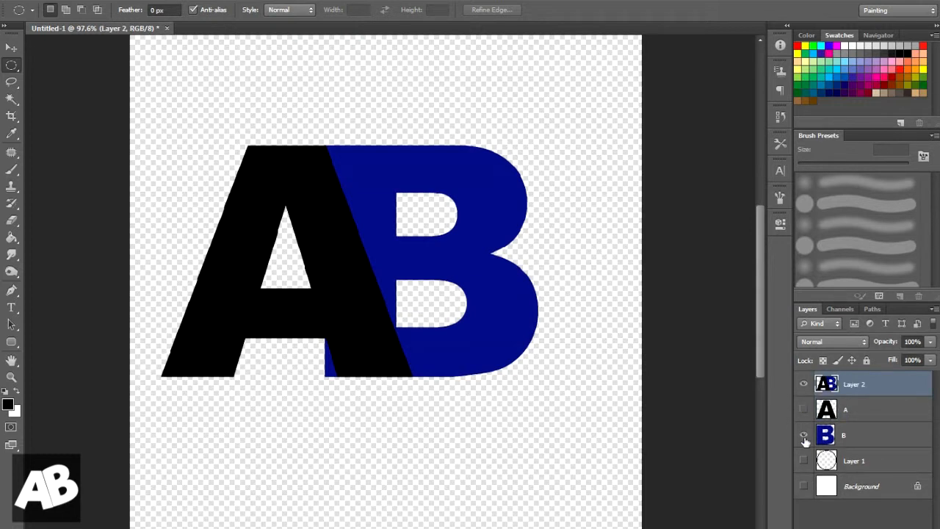
left_click(804, 435)
key("w")
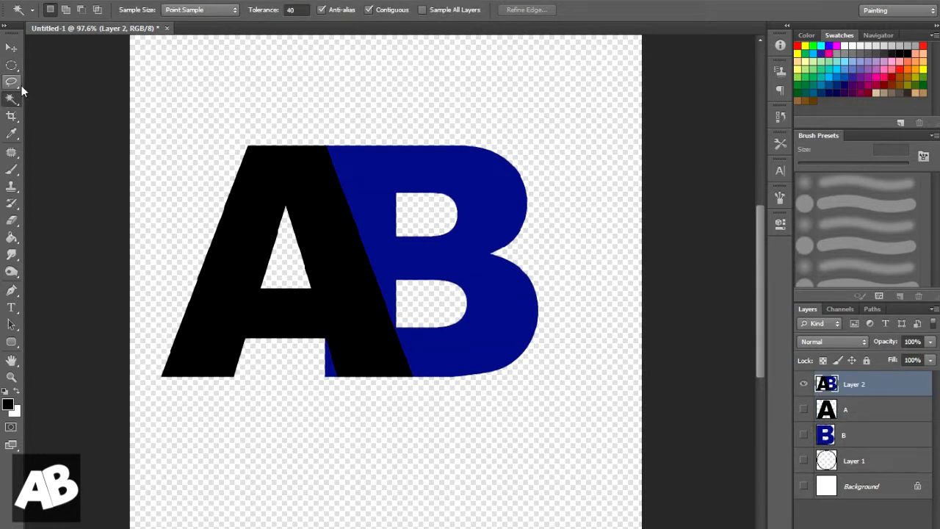
left_click(389, 182)
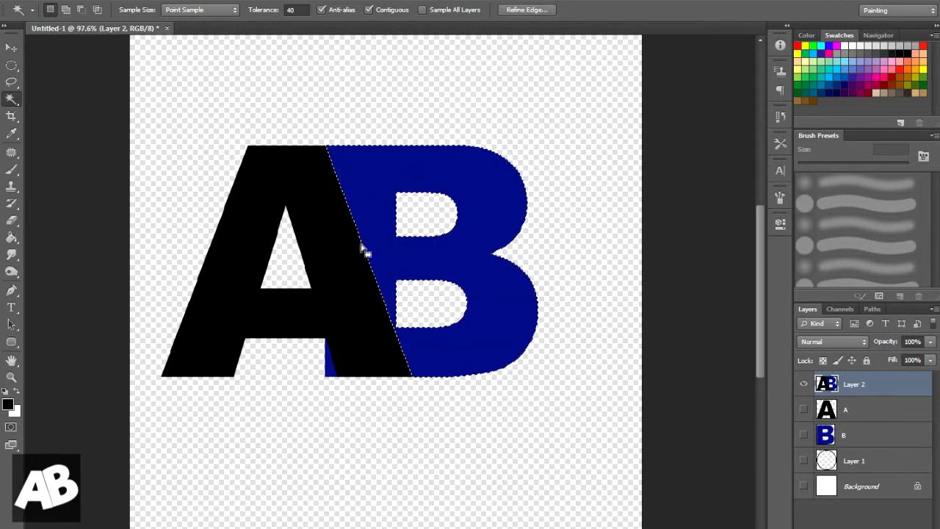
Fill the selected B area with black on a new layer and clear the selection
scroll(361, 248, "down", 2)
left_click(901, 527)
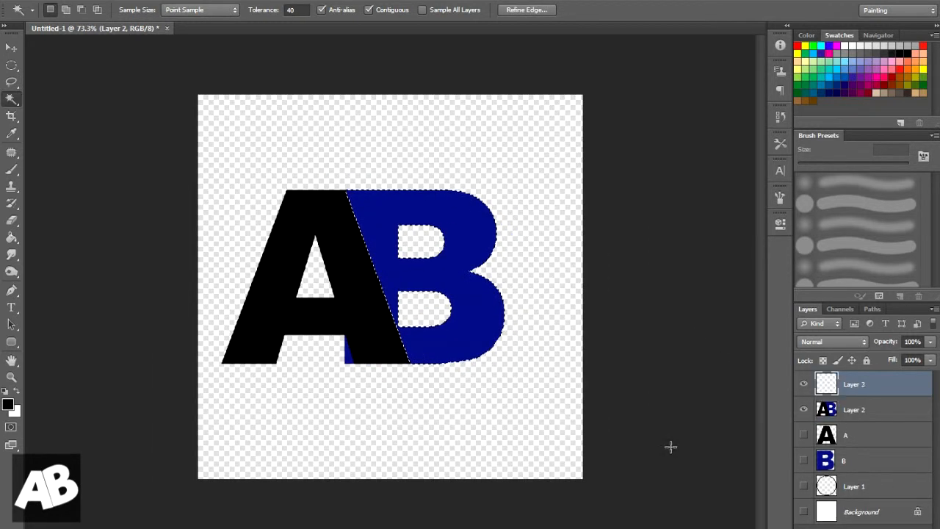
key("alt+BackSpace")
key("ctrl+d")
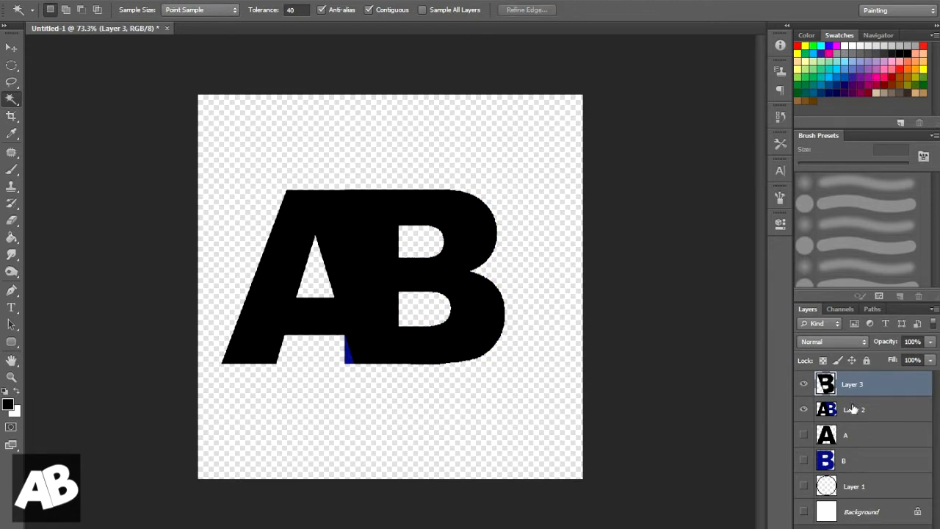
Delete the merged letters layer and show the original A layer beneath the black B piece
left_click(852, 410)
key("Delete")
left_click(803, 409)
key("v")
scroll(664, 319, "up", 2)
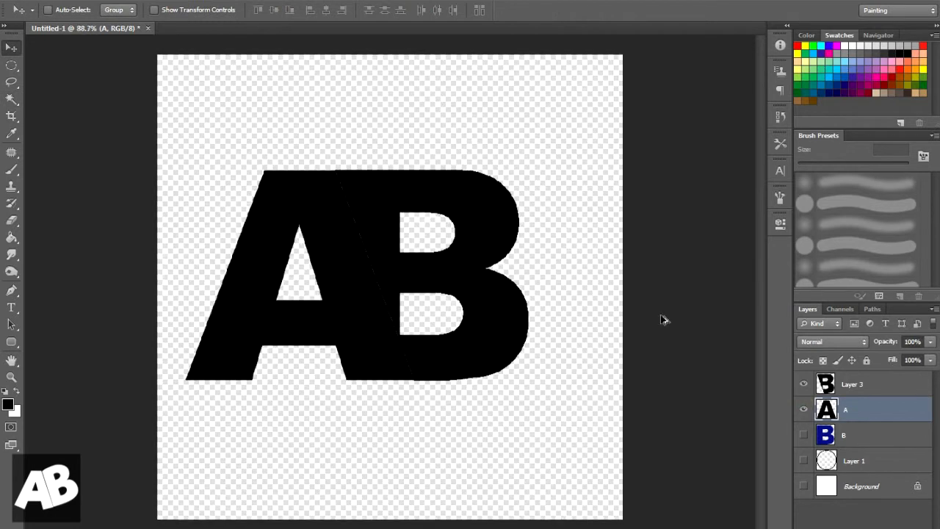
Nudge the black B piece about 5 px to the right to leave a thin diagonal gap beside the A
left_click(892, 381)
key("Right")
key("Right")
key("Right")
key("Right")
key("Right")
key("Right")
key("Right")
key("Right")
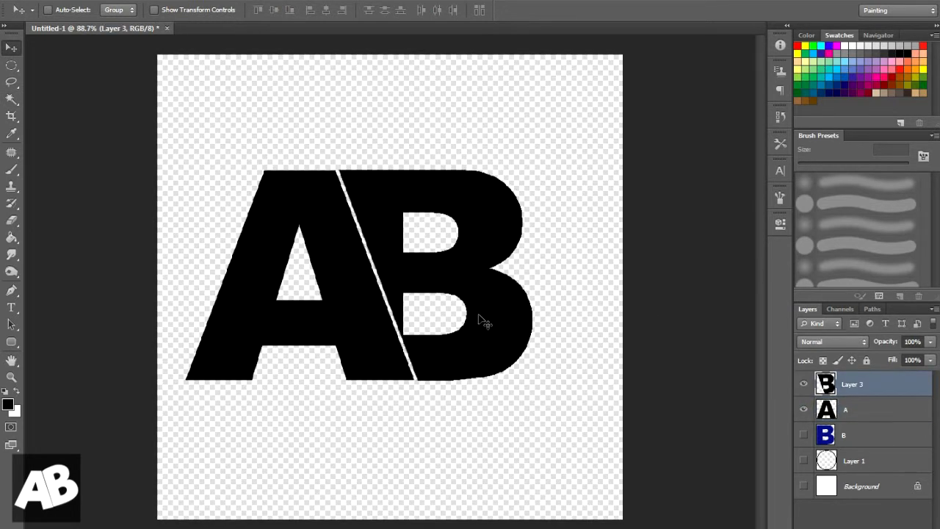
key("Left")
key("Left")
key("Left")
scroll(479, 319, "up", 1)
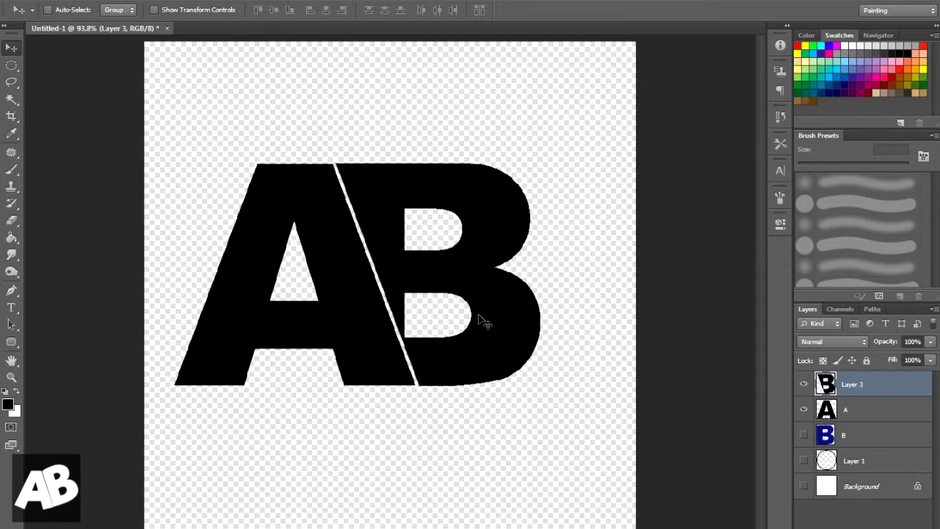
Show the ring layer, group the black B piece with the A layer, and delete the leftover blue B layer
left_click(806, 461)
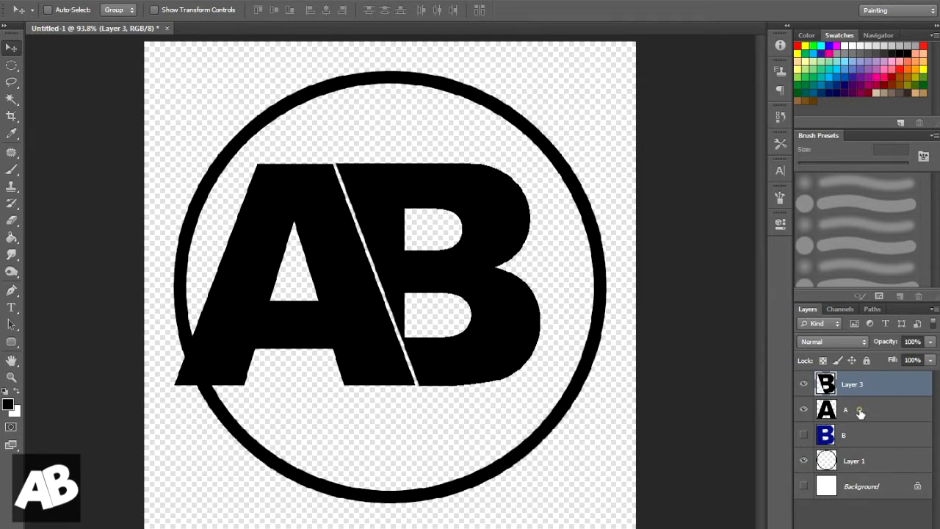
left_click(858, 410, "shift")
key("ctrl+g")
left_click(858, 408)
key("Delete")
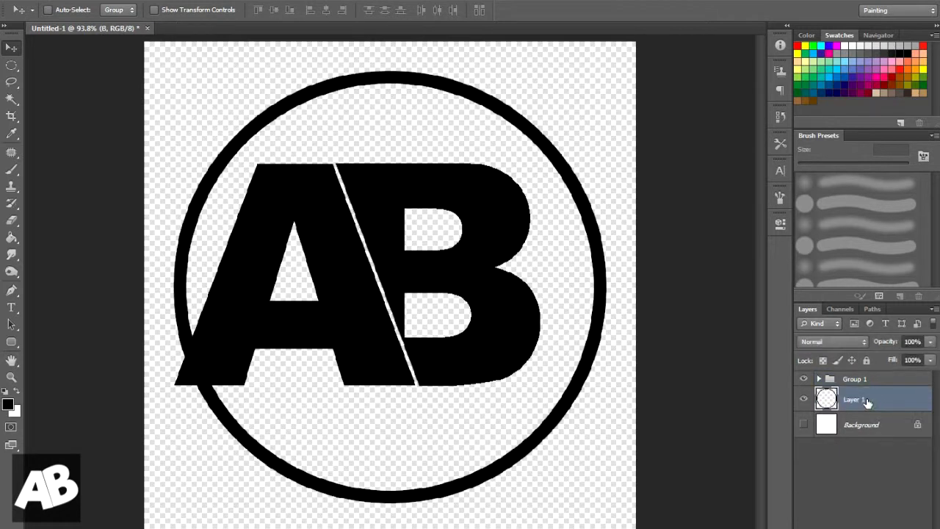
Center the letter group vertically and horizontally on the canvas
left_click(866, 379)
left_click(273, 9)
left_click(326, 9)
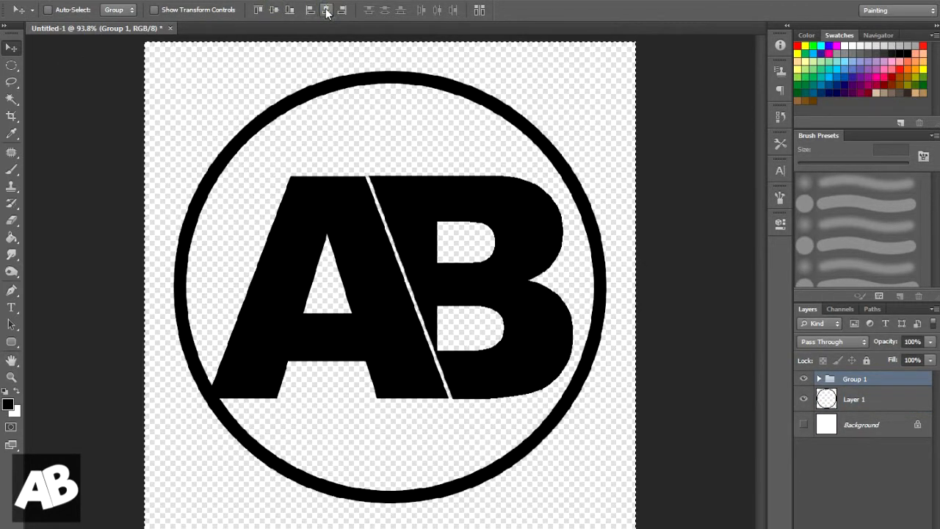
Scale the letter group down slightly about its center so both letters fit inside the ring
key("ctrl+t")
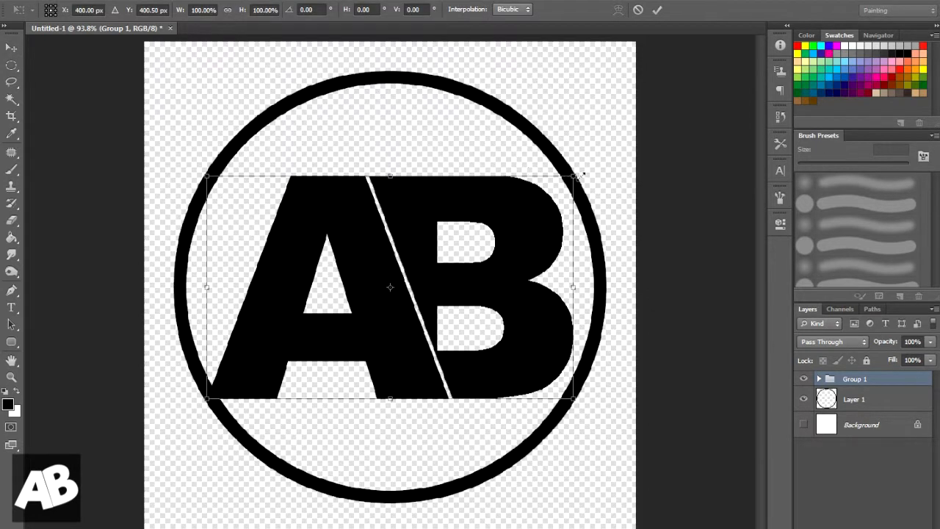
left_click_drag(576, 175, 562, 194)
key("Return")
Examine the finished logo at print size and at several other magnifications
key("z")
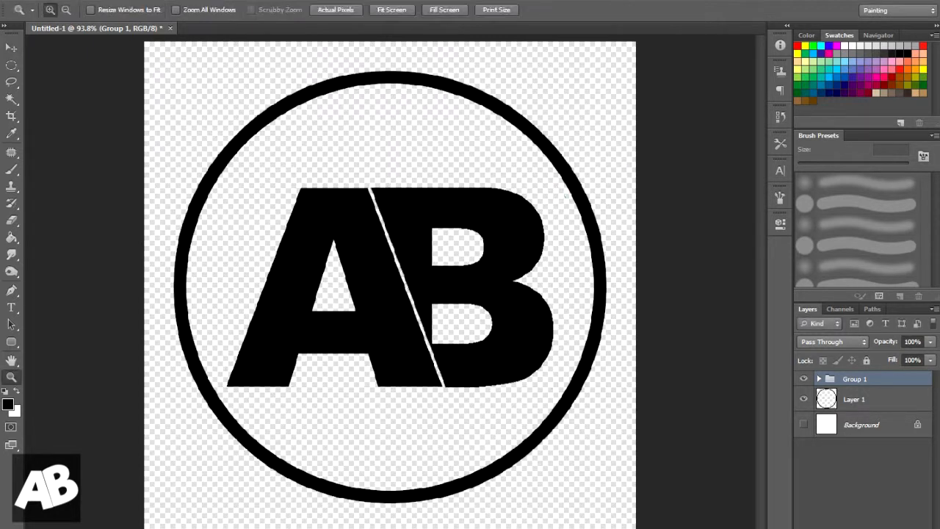
left_click(491, 11)
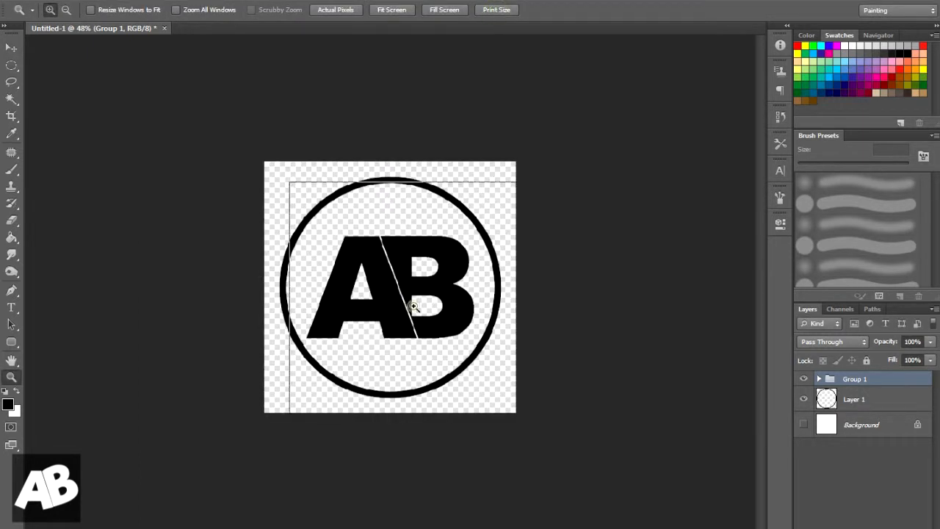
left_click(414, 307)
left_click(10, 47)
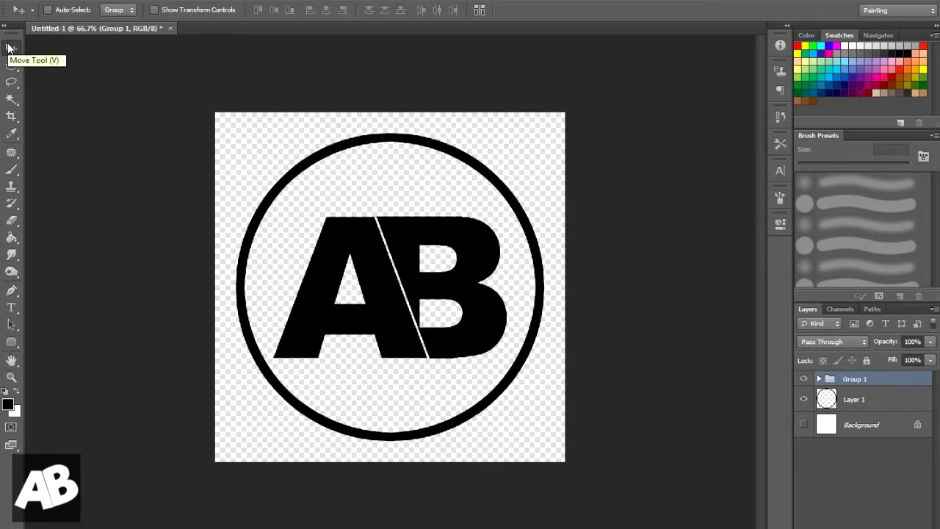
scroll(489, 338, "up", 2)
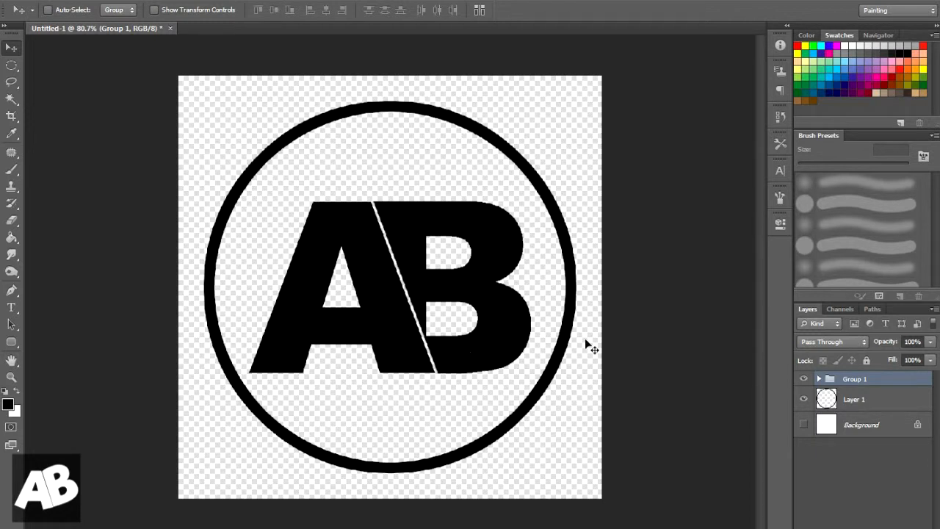
scroll(382, 297, "down", 4)
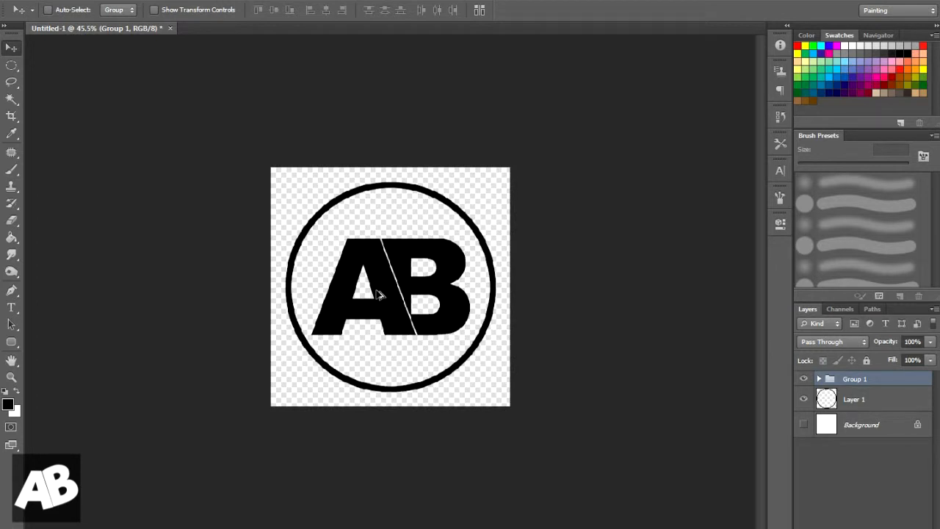
scroll(379, 295, "up", 1)
scroll(379, 294, "up", 1)
scroll(379, 294, "up", 1)
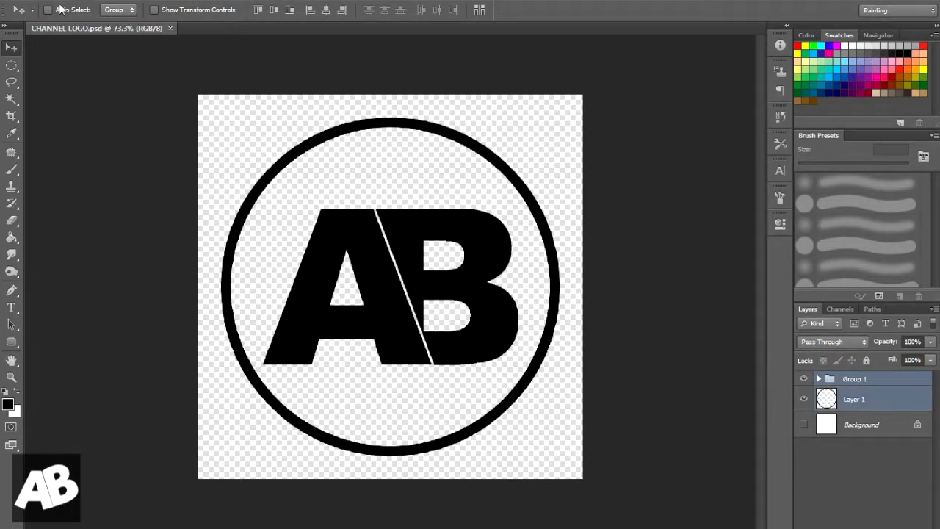
Save the logo in Photoshop format as CHANNEL LOGO.psd in the YT folder, replacing the existing file
left_click(33, 0)
left_click(76, 150)
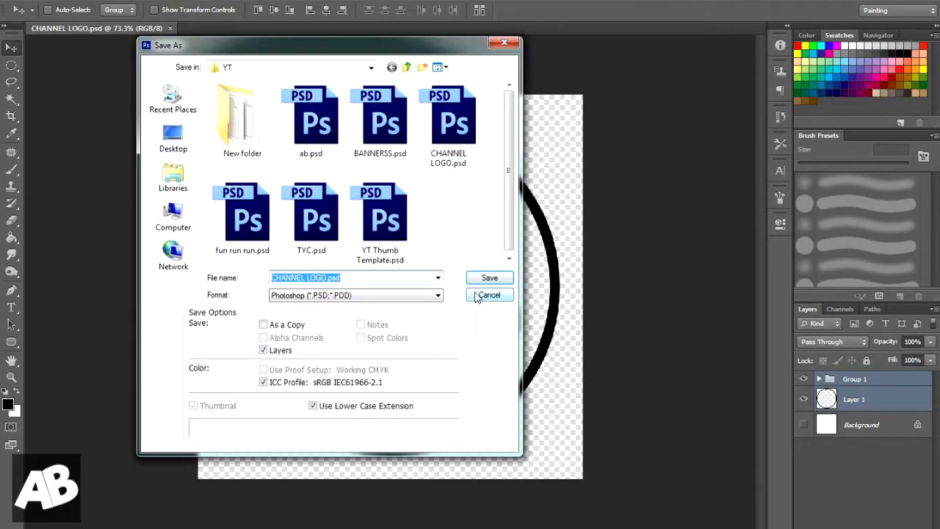
left_click(490, 279)
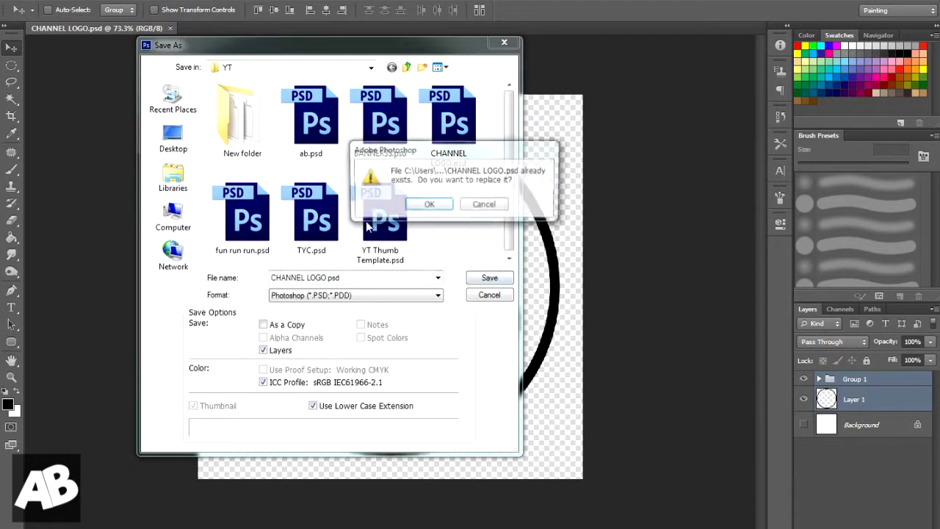
left_click(428, 206)
left_click(620, 158)
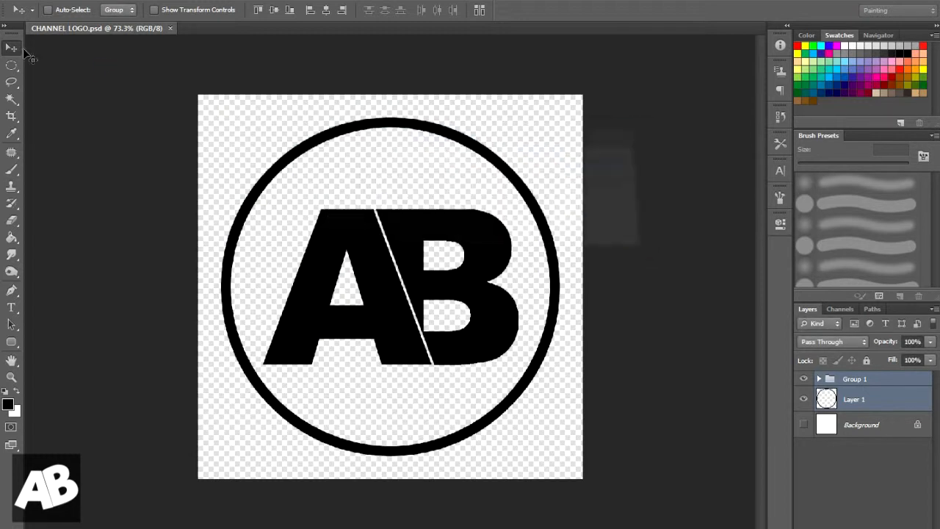
Save the logo as a PNG in the YT folder with Smallest / Slow compression and no interlacing
left_click(34, 1)
left_click(77, 149)
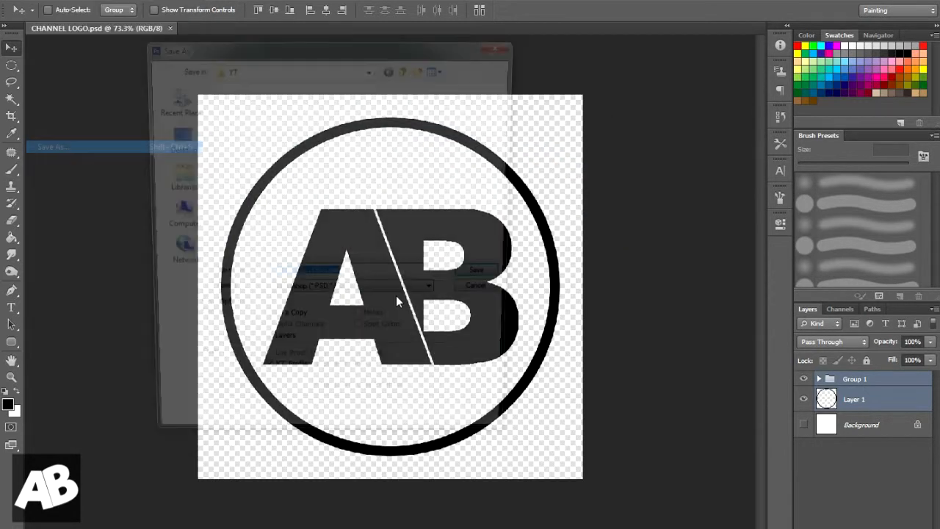
left_click(432, 295)
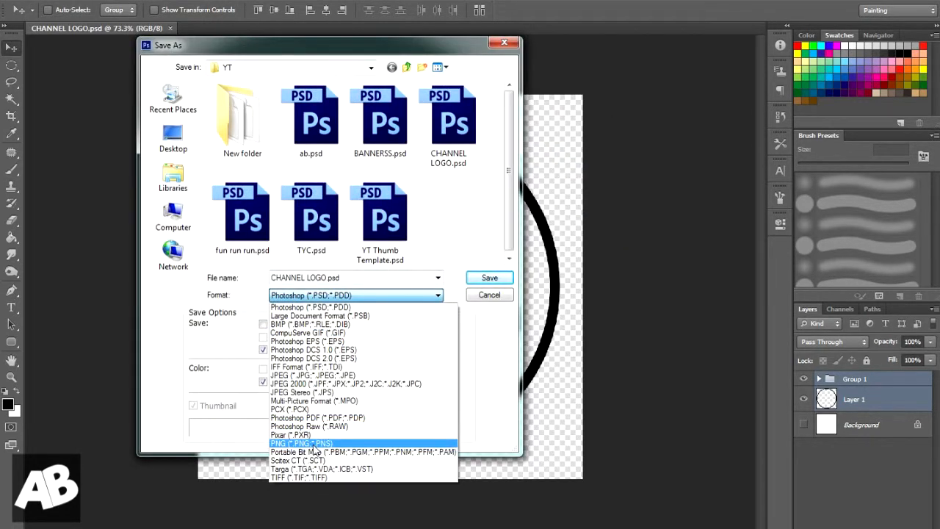
left_click(321, 443)
left_click(489, 278)
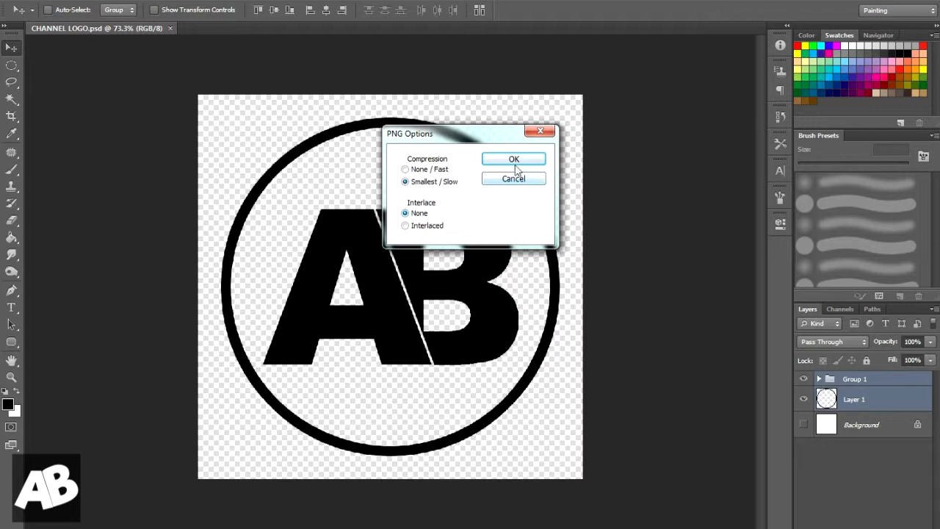
left_click(515, 160)
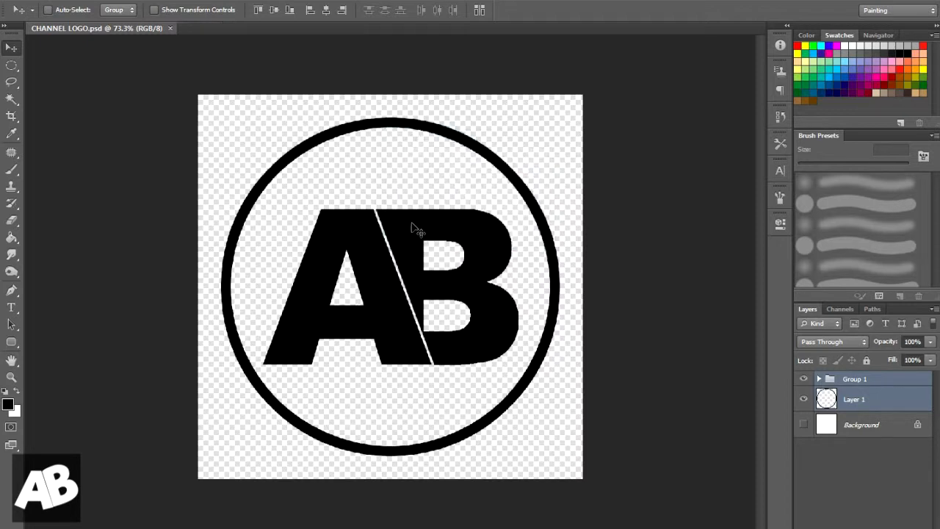